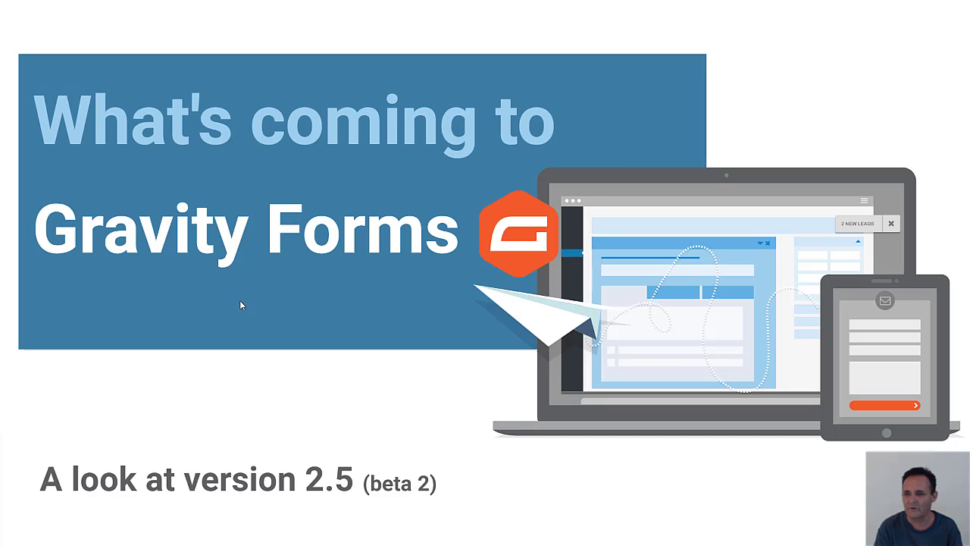
Advance the slideshow from the title slide to slide 2 of 6, 'Main Changes'
click(641, 393)
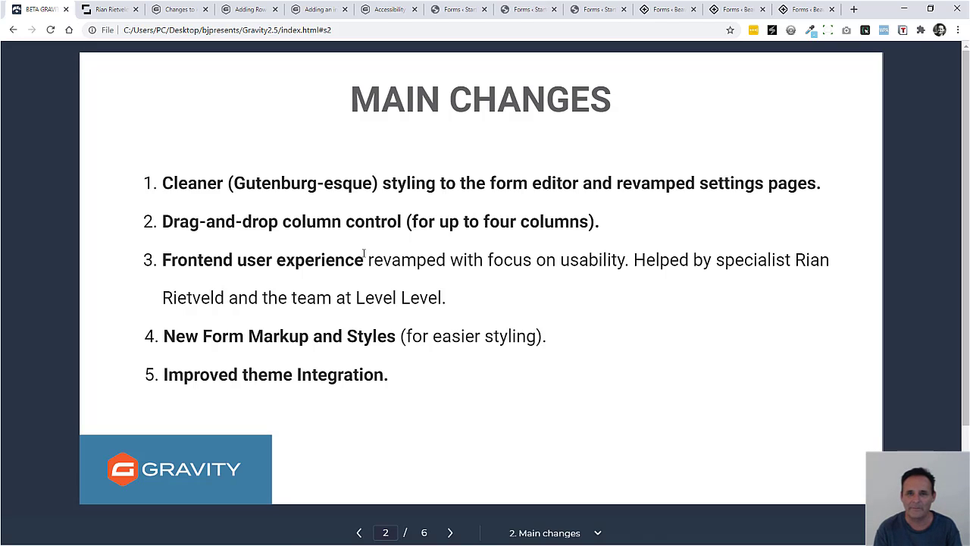
Look over the My Form help page in the older Gravity Forms editor
click(454, 9)
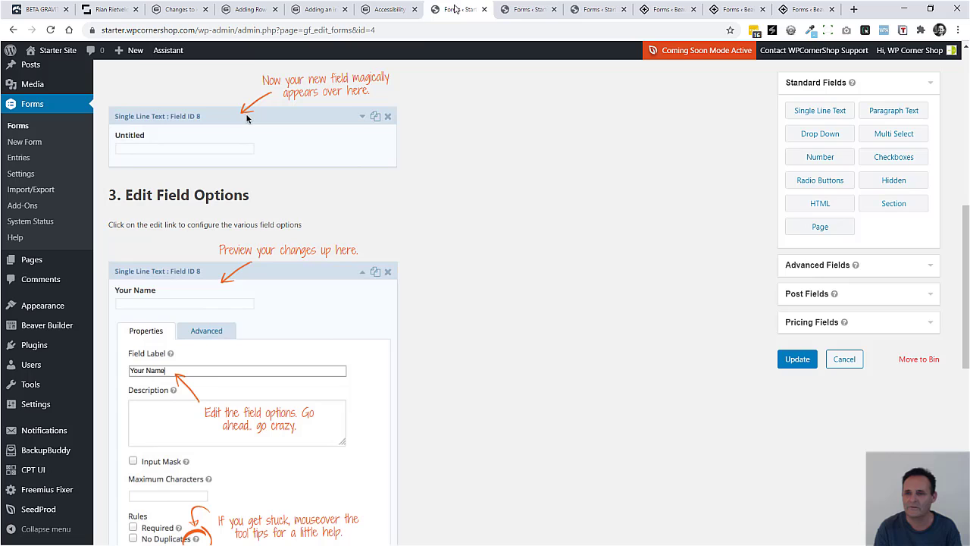
scroll(957, 133, up, 3)
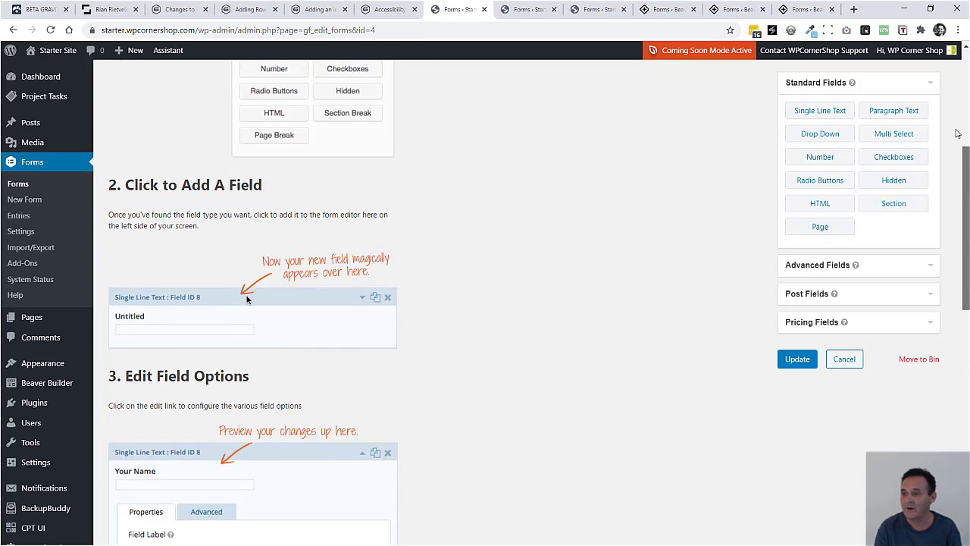
scroll(957, 134, up, 4)
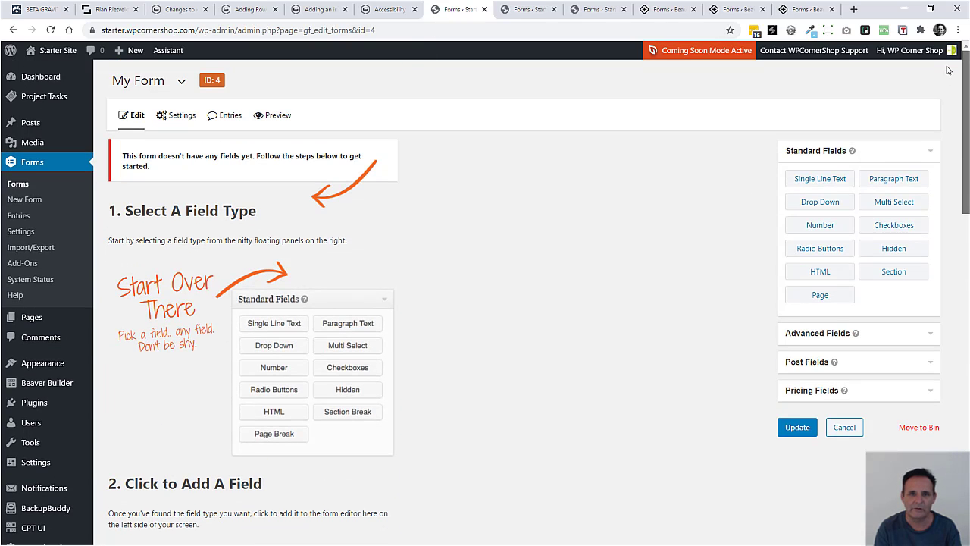
scroll(947, 69, down, 2)
scroll(946, 71, up, 2)
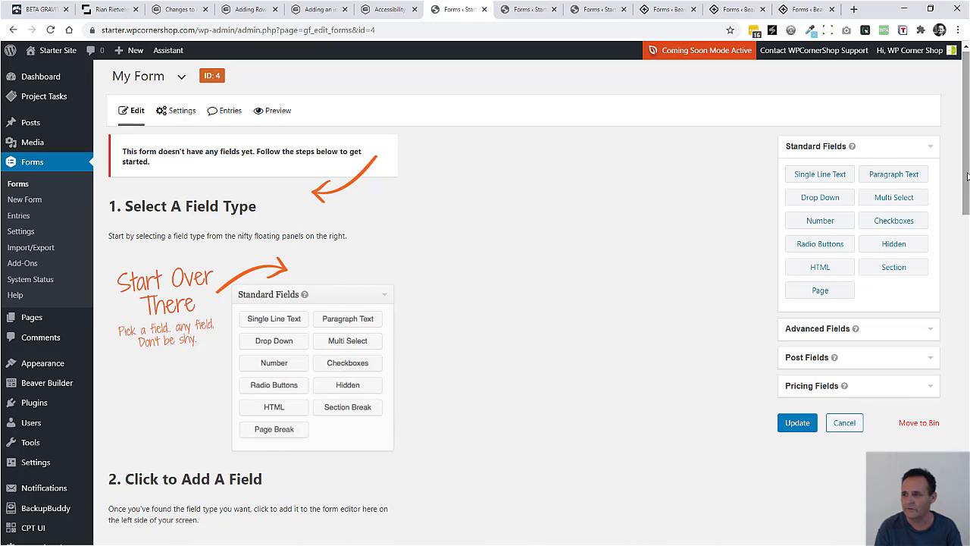
scroll(246, 128, down, 7)
scroll(529, 416, down, 1)
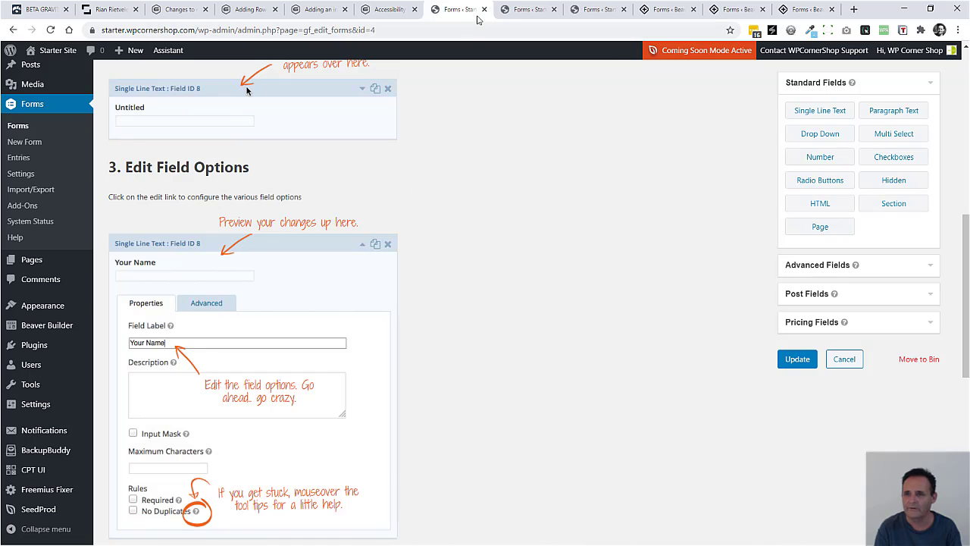
Check the Basic Contact Email field's Appearance and Advanced options, then show the forms list
click(523, 9)
click(209, 224)
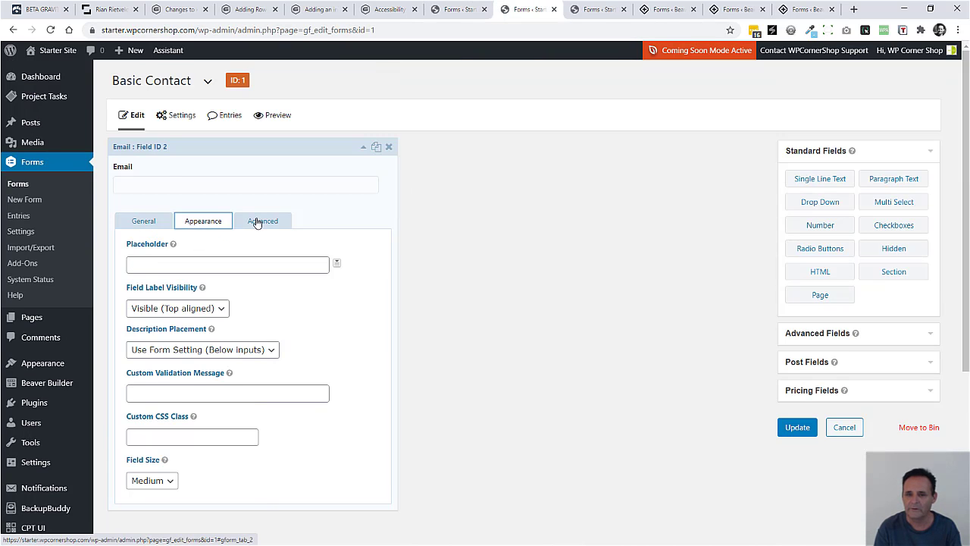
click(261, 220)
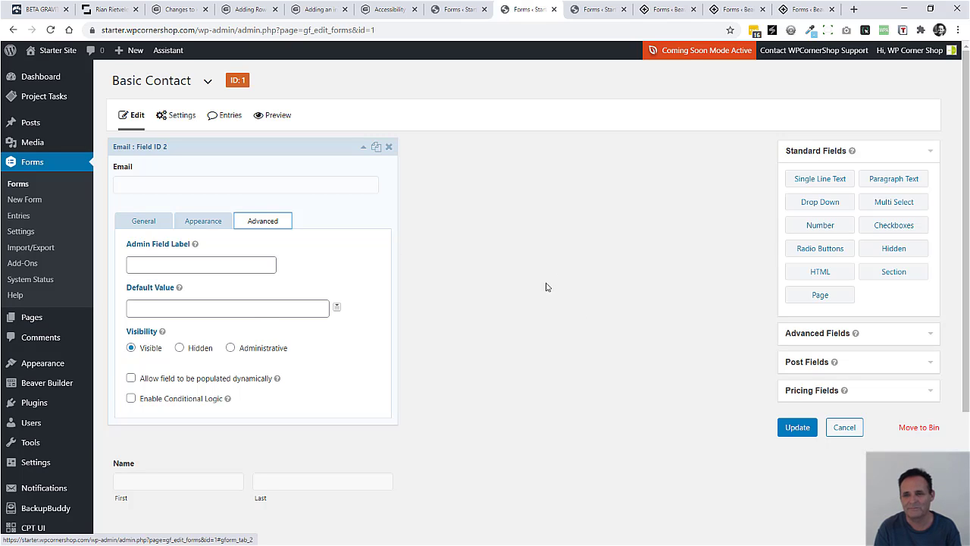
click(601, 8)
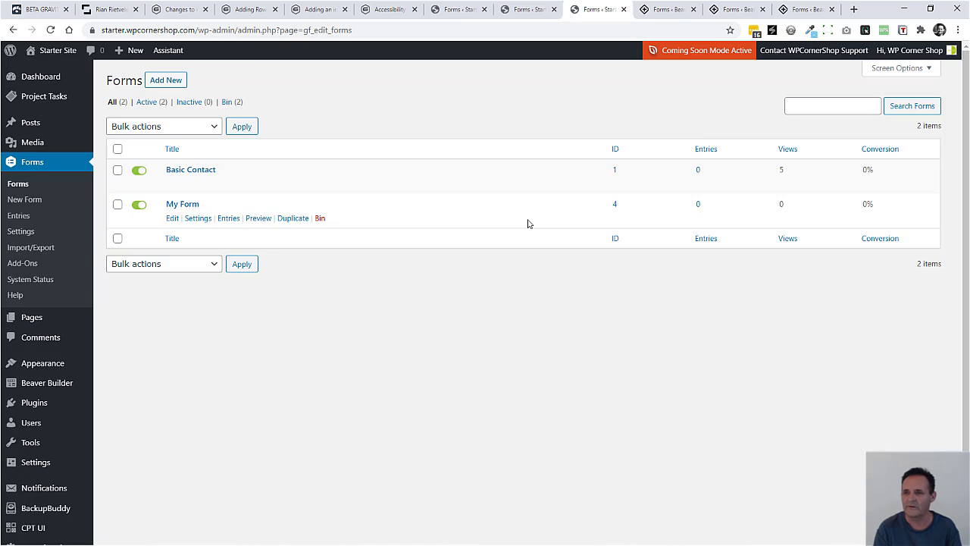
Open Survey Form in the 2.5 editor and drop a Radio Buttons field below Website
click(649, 11)
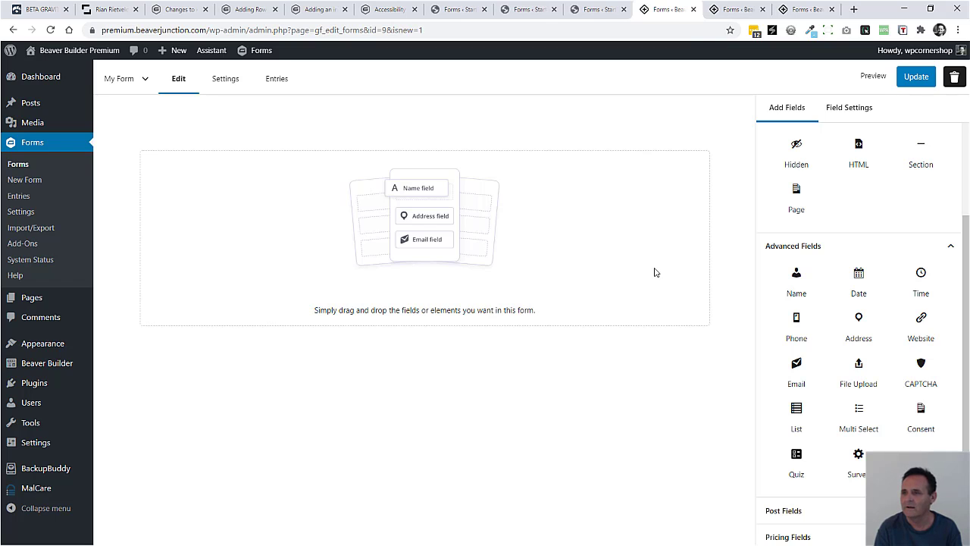
click(726, 10)
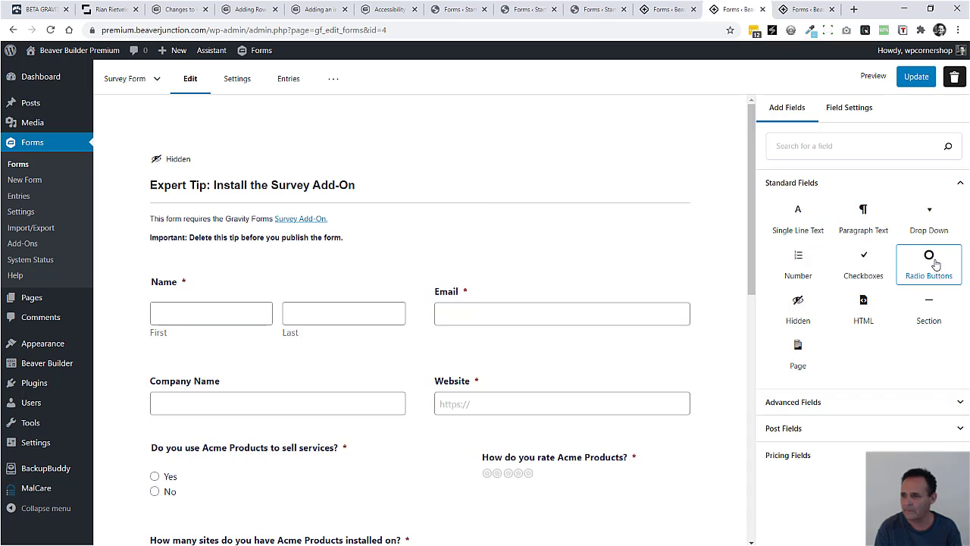
drag(930, 259, 426, 422)
scroll(611, 379, down, 2)
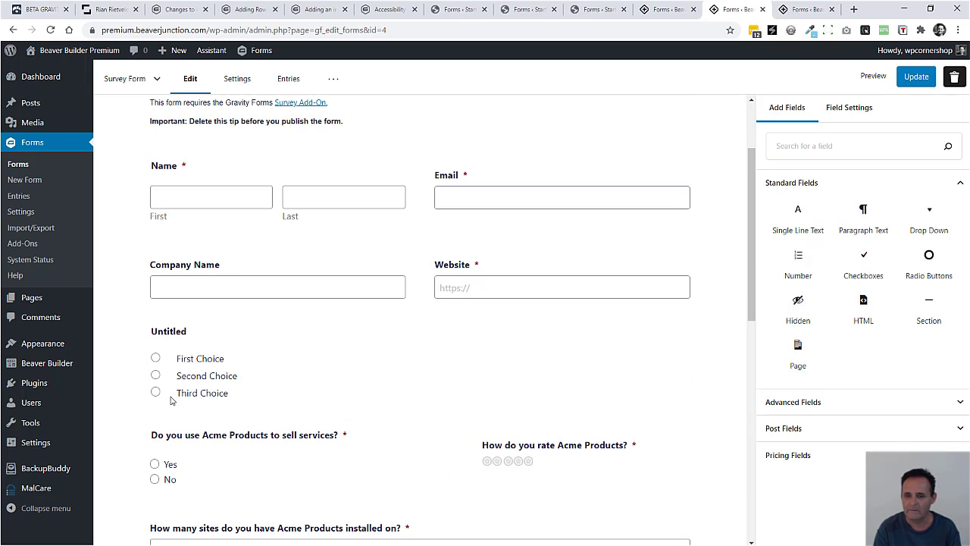
Select the Untitled radio field to show its label and First, Second, Third Choice
click(203, 380)
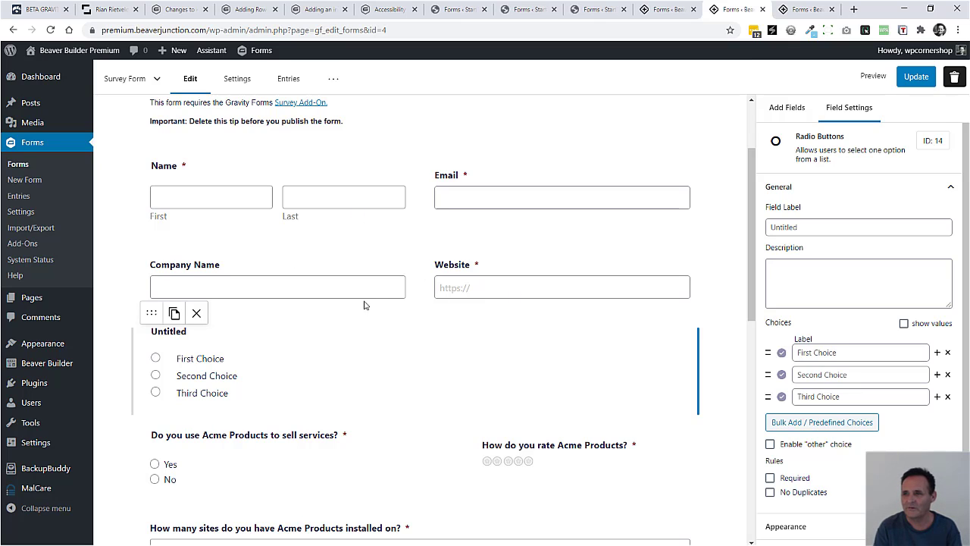
Show the 2.5 forms list with its eight forms, then return to the Main Changes slide
click(796, 9)
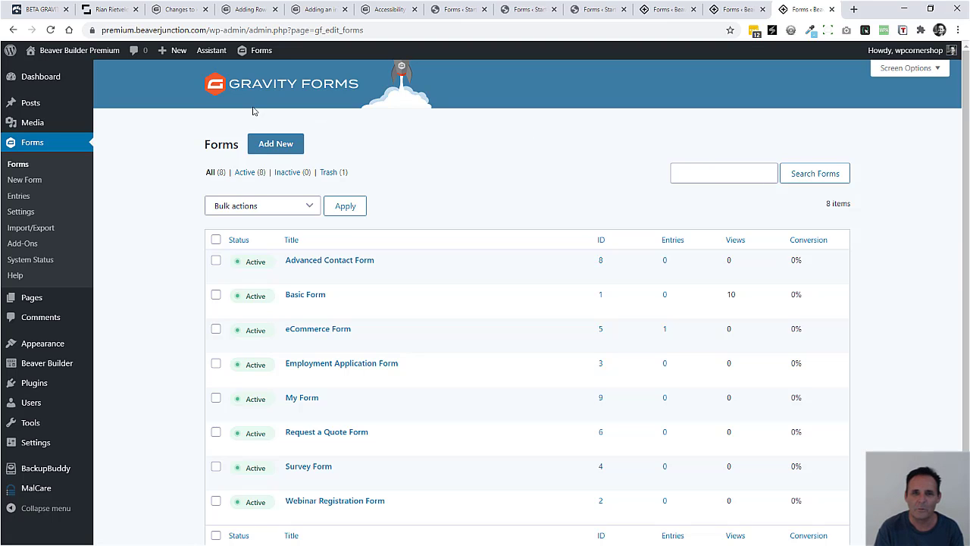
click(48, 13)
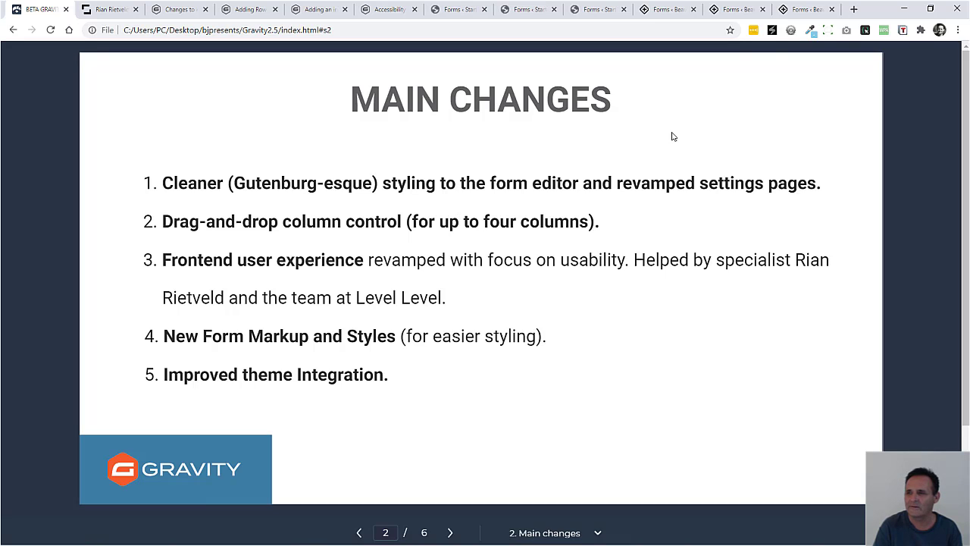
Reopen Survey Form, place the radio field beside the Acme Products question, and narrow its column
click(772, 10)
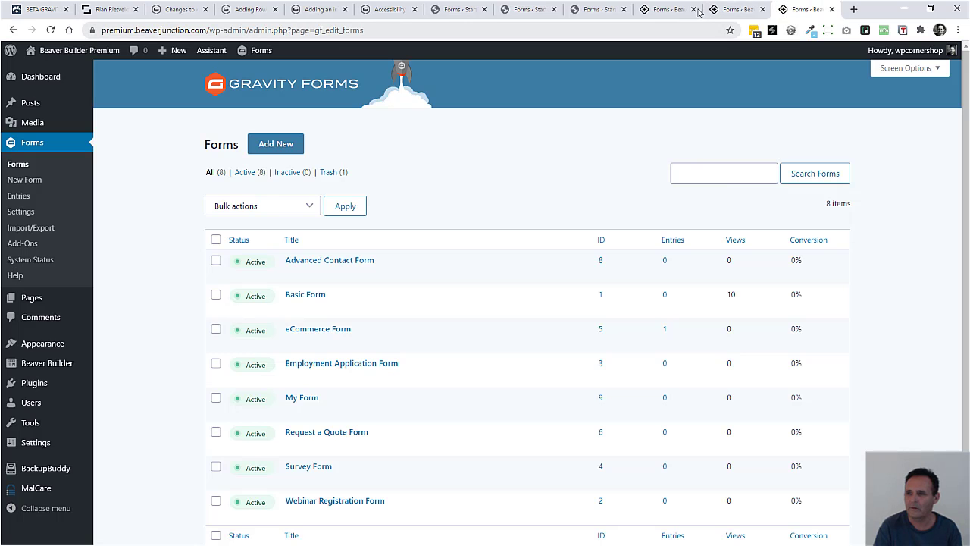
click(731, 10)
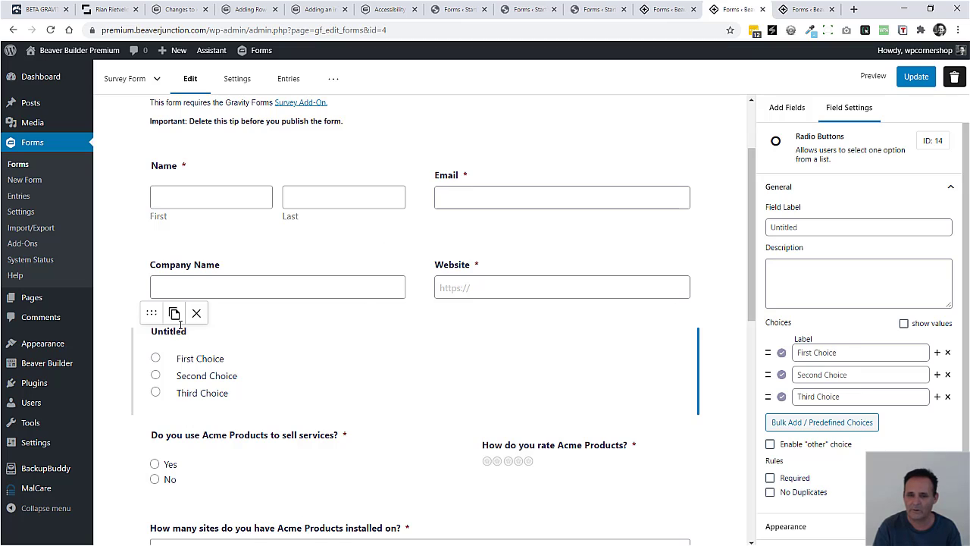
drag(152, 312, 461, 461)
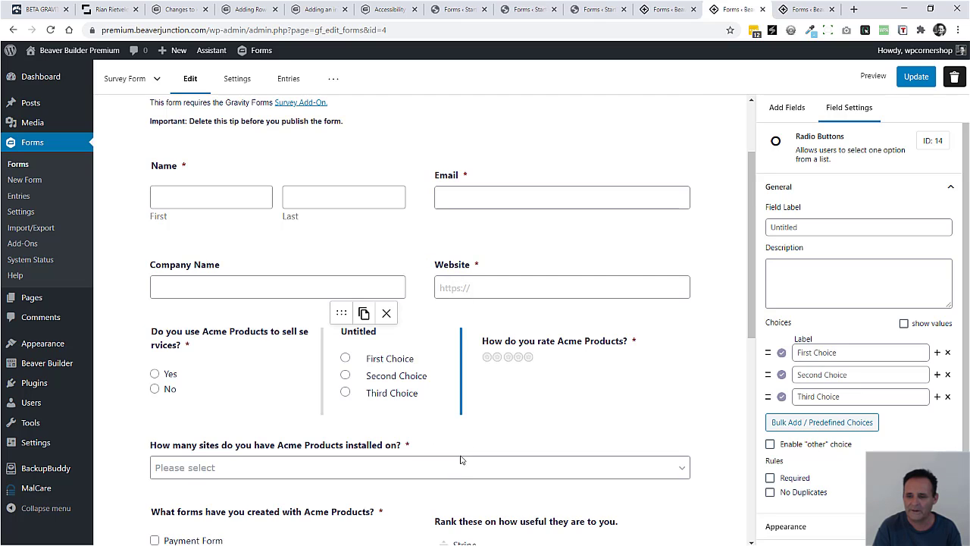
click(296, 370)
mouse_move(329, 367)
mouse_down()
mouse_move(259, 364)
mouse_move(318, 363)
mouse_up()
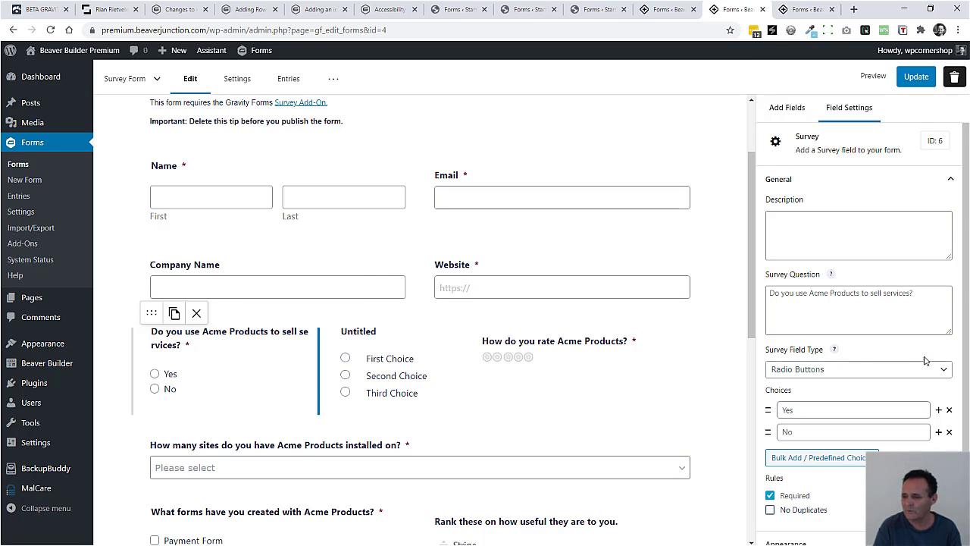
Inspect the Acme field's Custom CSS Class, try the first rating star, then open the markup article
scroll(928, 361, down, 1)
click(785, 510)
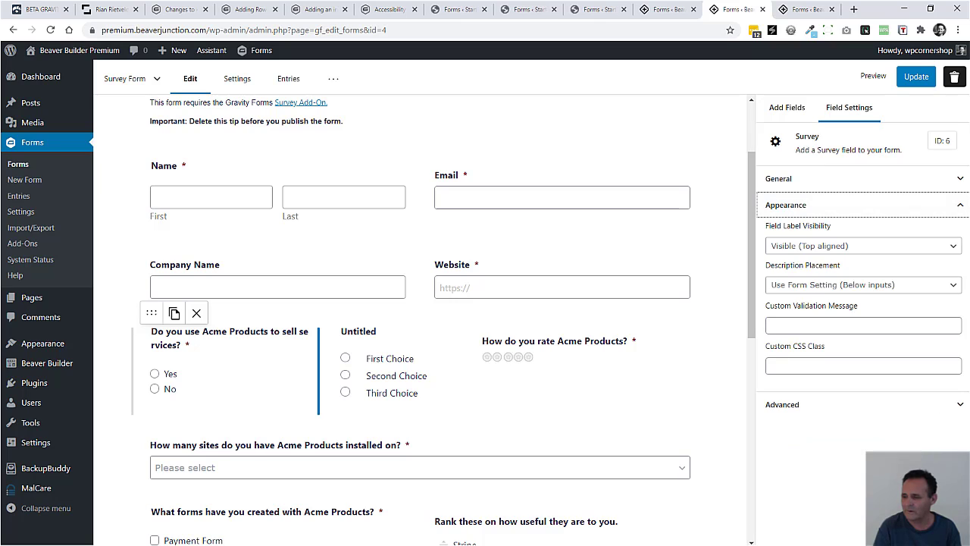
click(780, 364)
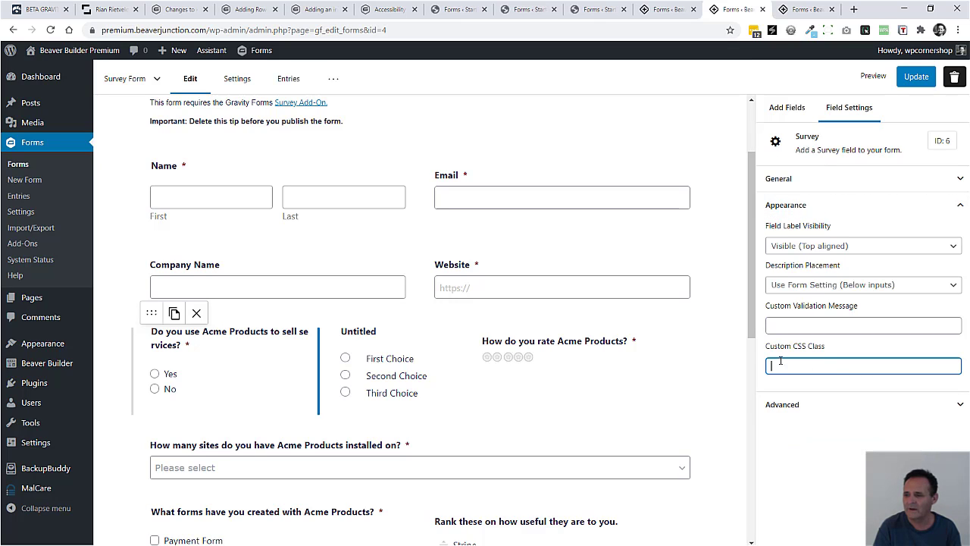
click(486, 355)
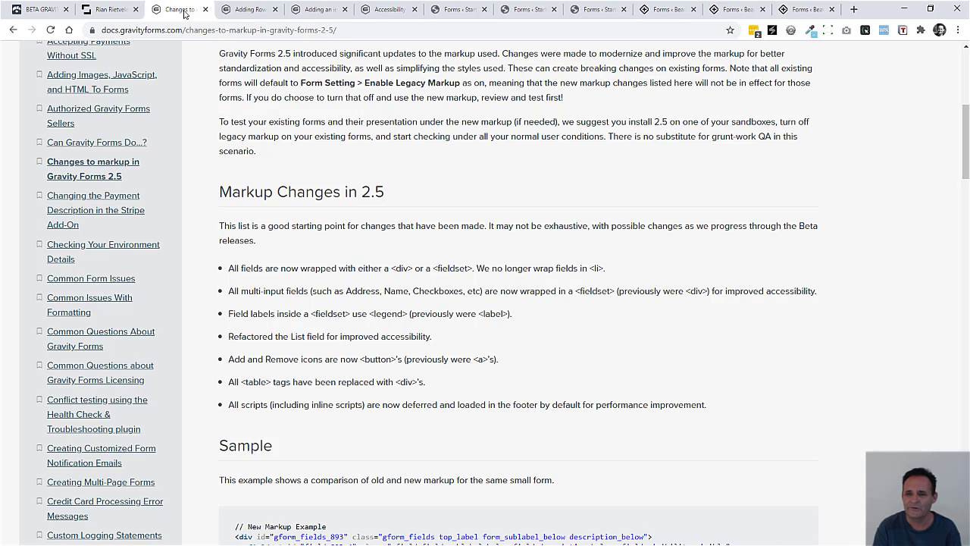
click(185, 11)
Read through the Adding Row Spans article, then open the inline Submit button article
click(247, 10)
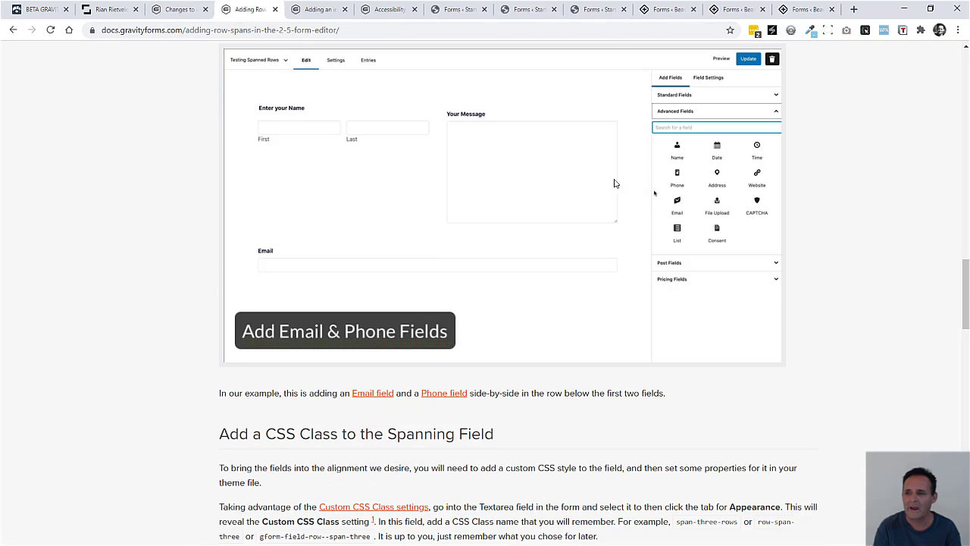
scroll(591, 263, up, 15)
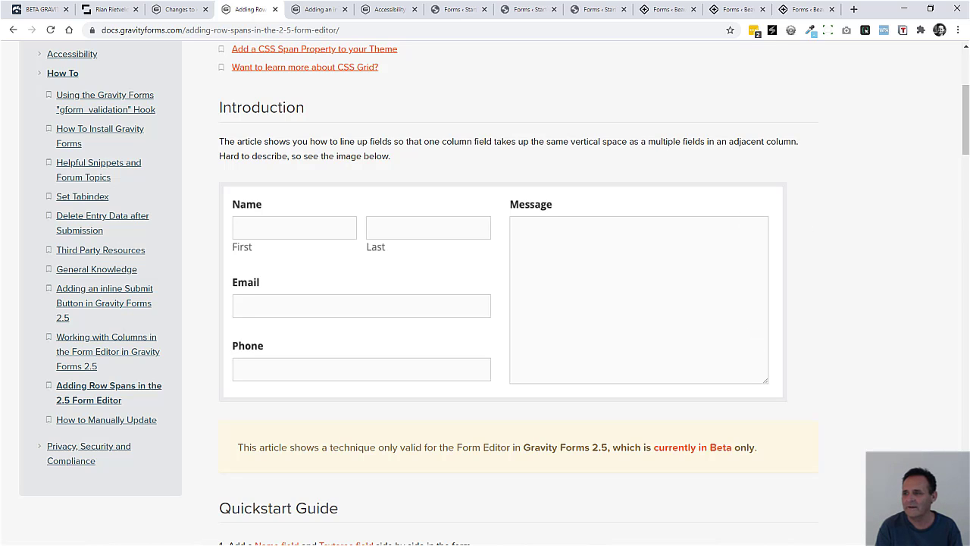
drag(967, 152, 968, 221)
scroll(949, 185, down, 8)
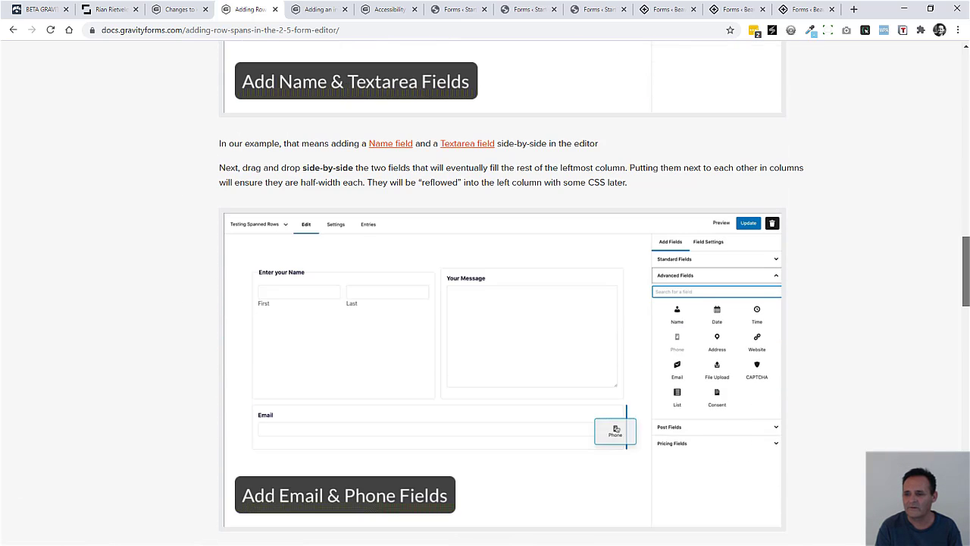
scroll(948, 185, up, 3)
key(Home)
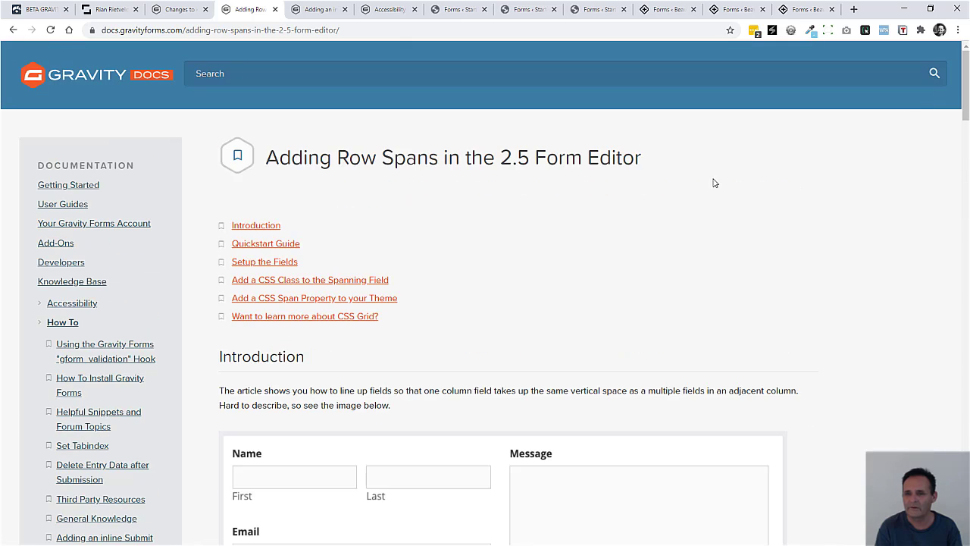
click(332, 8)
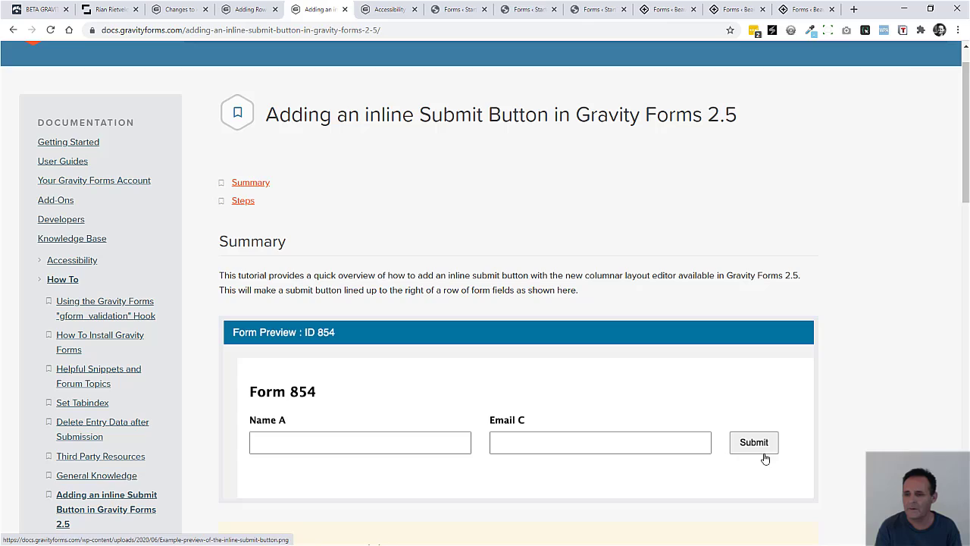
Skim the inline Submit button article, then return to the Survey Form editor
drag(967, 187, 928, 163)
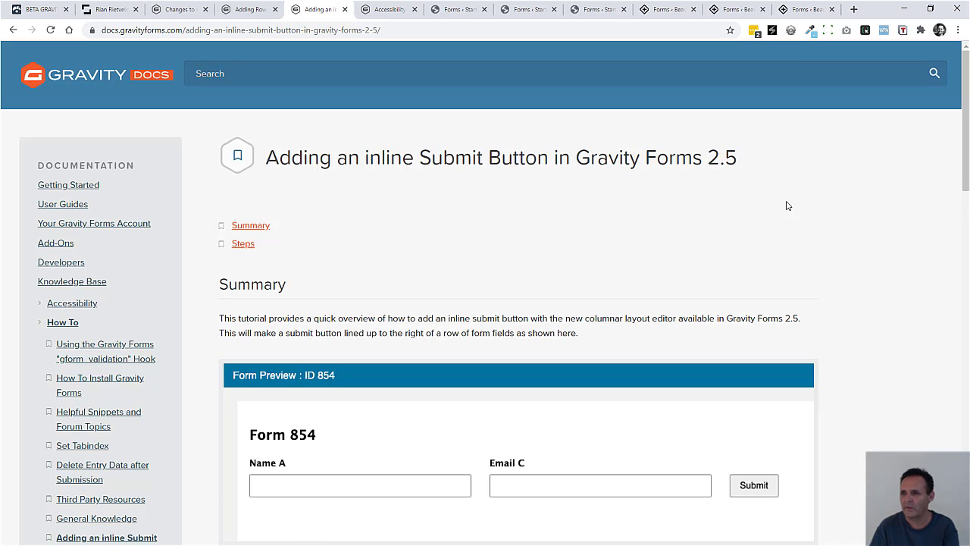
click(709, 9)
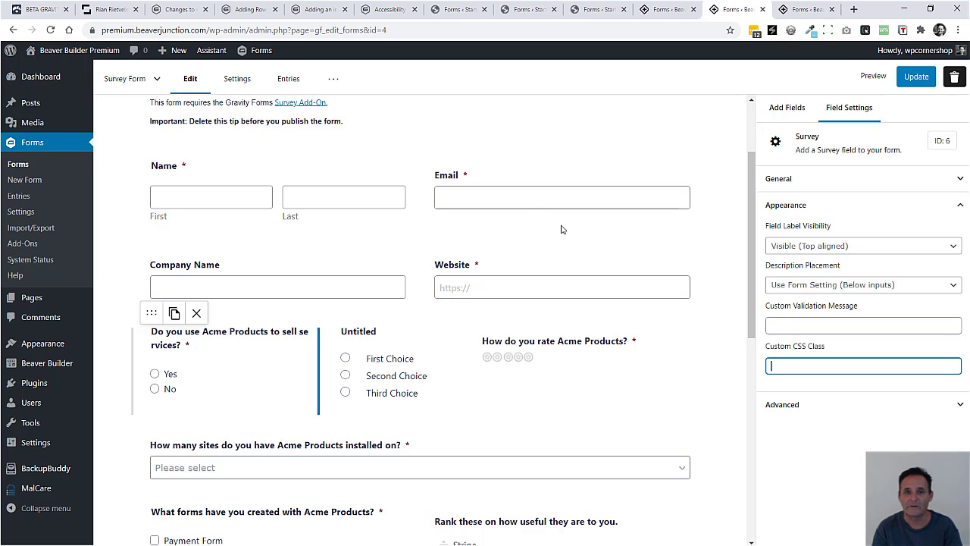
Switch to the BETA GRAVITY tab showing slide 2, 'Main Changes'
click(32, 8)
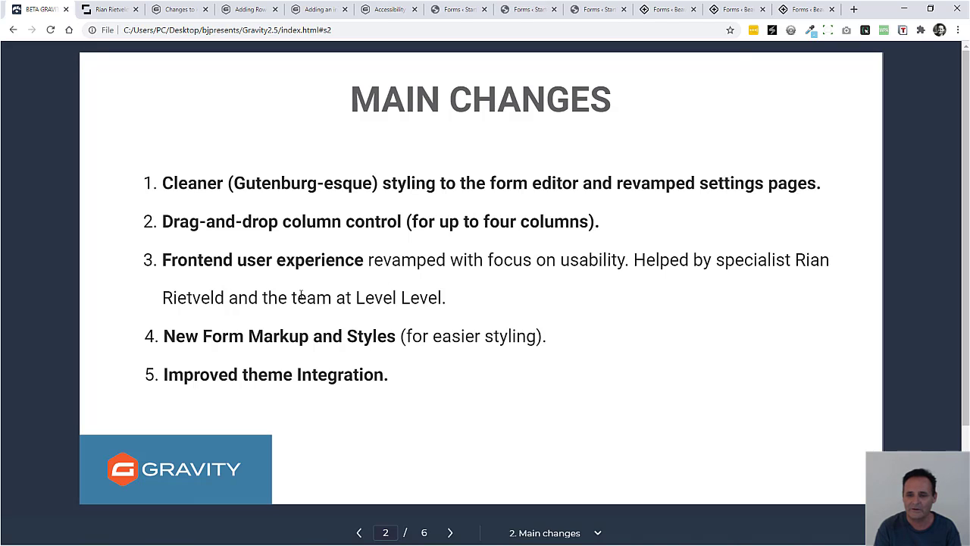
Switch to the next browser tab with the Level Level accessibility specialist's profile
key(ctrl+Tab)
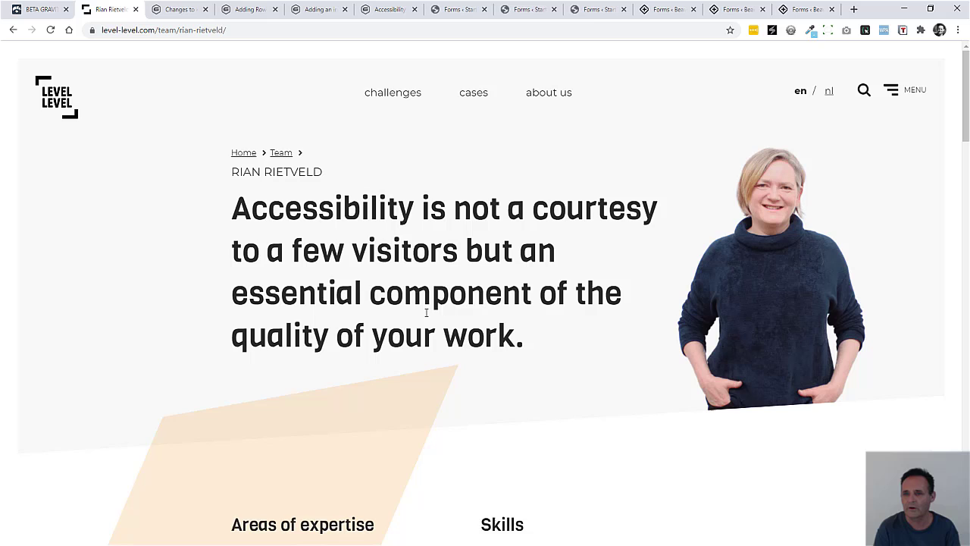
Switch to the BETA GRAVITY tab to return to the 'Main Changes' slide
click(38, 10)
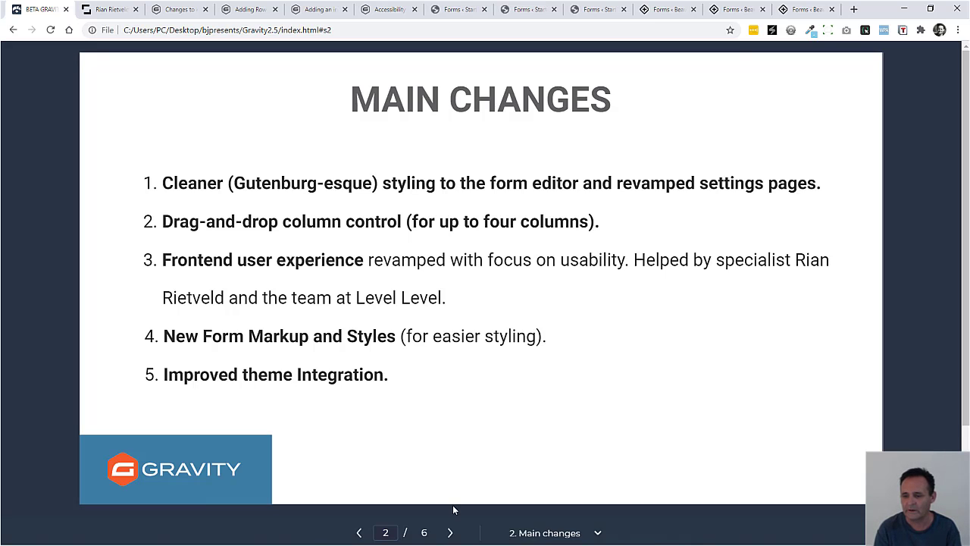
Advance to slide 3 of 6, 'Other Additions'
click(449, 533)
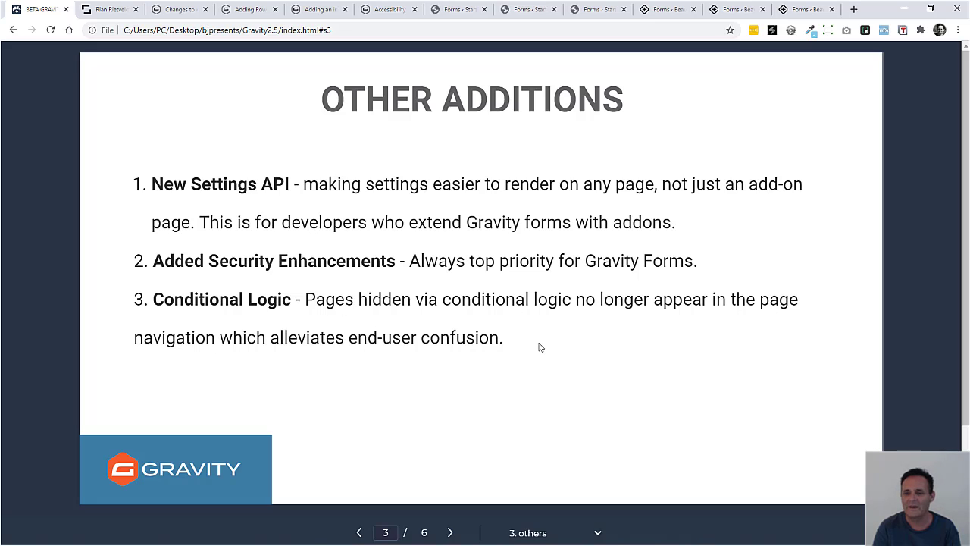
Advance to slide 4, 'Nitty Gritty', then view the 'Changes to markup' docs article
click(450, 533)
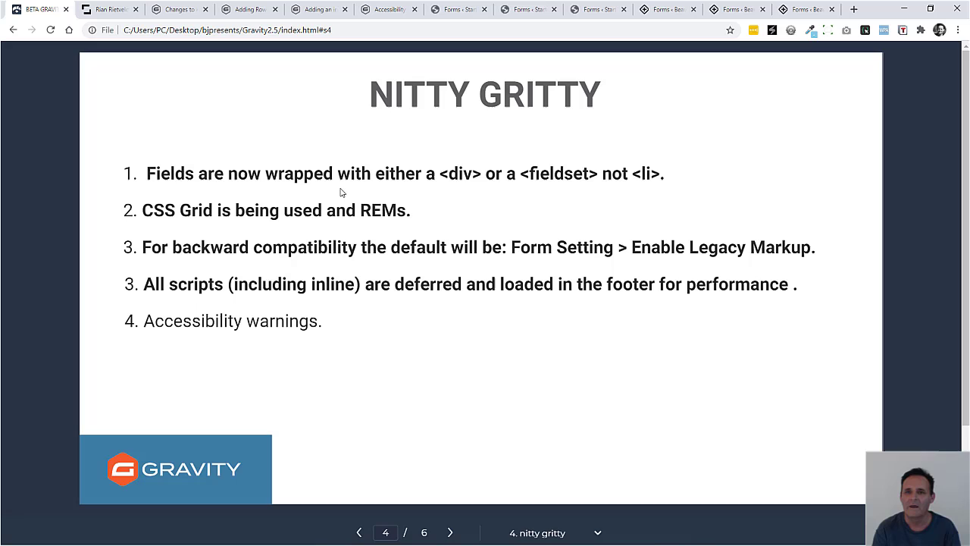
click(172, 13)
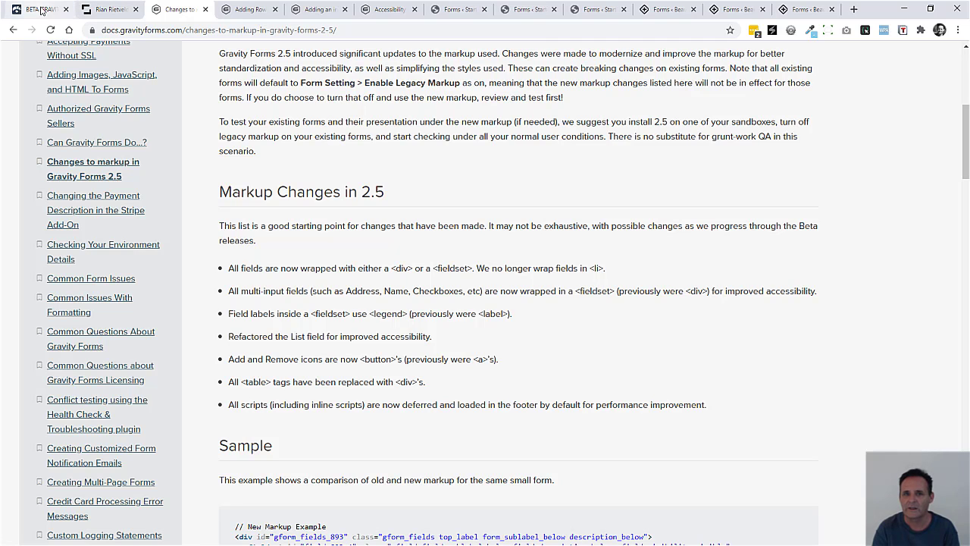
Switch to the BETA GRAVITY tab to return to the 'Nitty Gritty' slide
click(42, 10)
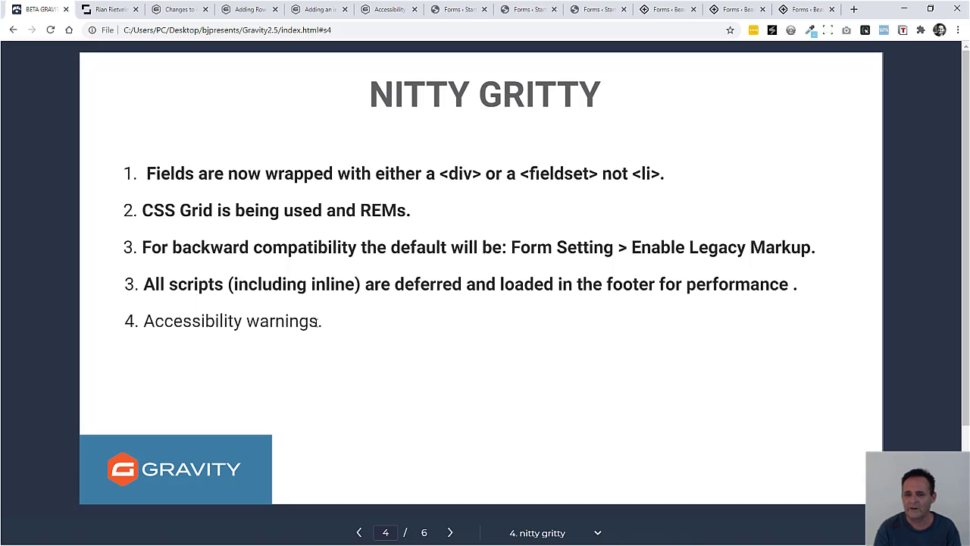
click(318, 9)
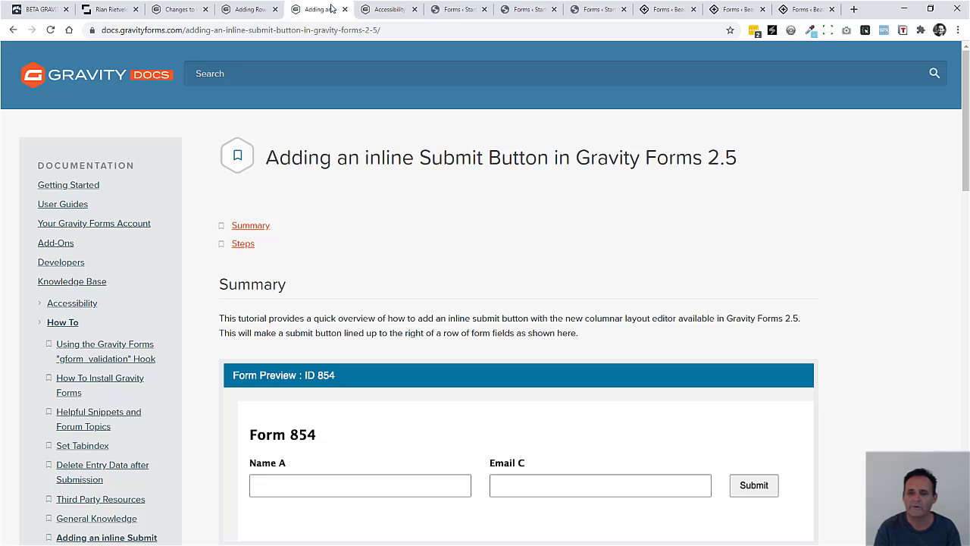
click(404, 9)
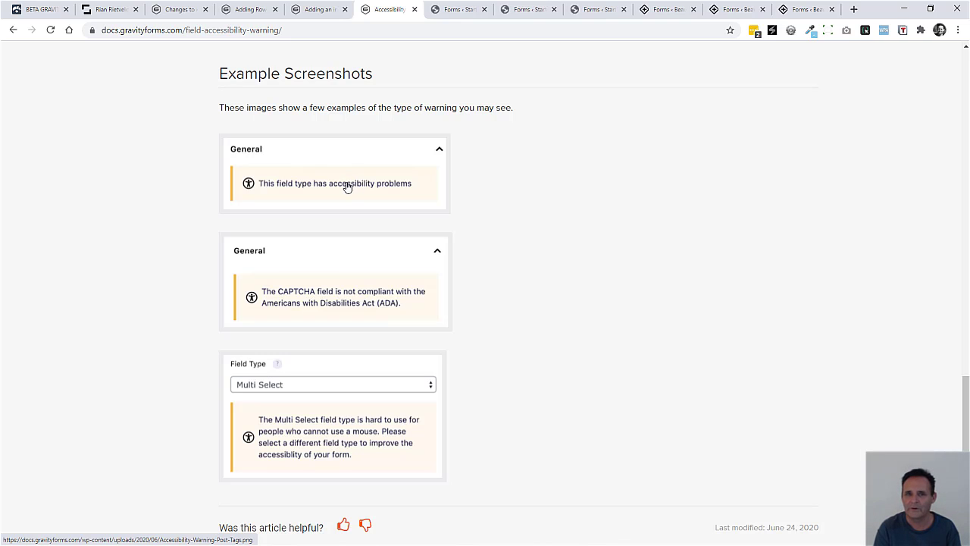
click(16, 6)
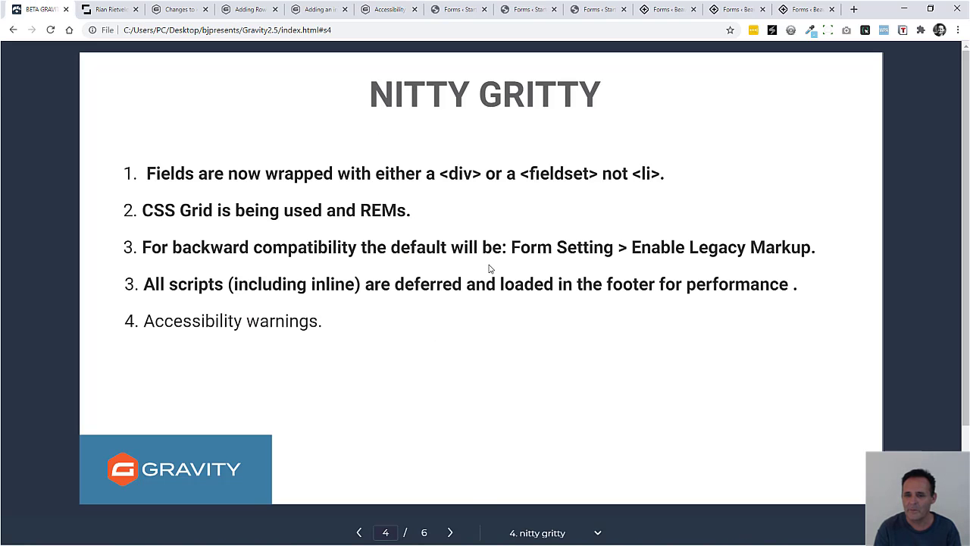
Advance to slide 5 of 6, 'Next', about styled templates and follow-up videos
click(450, 533)
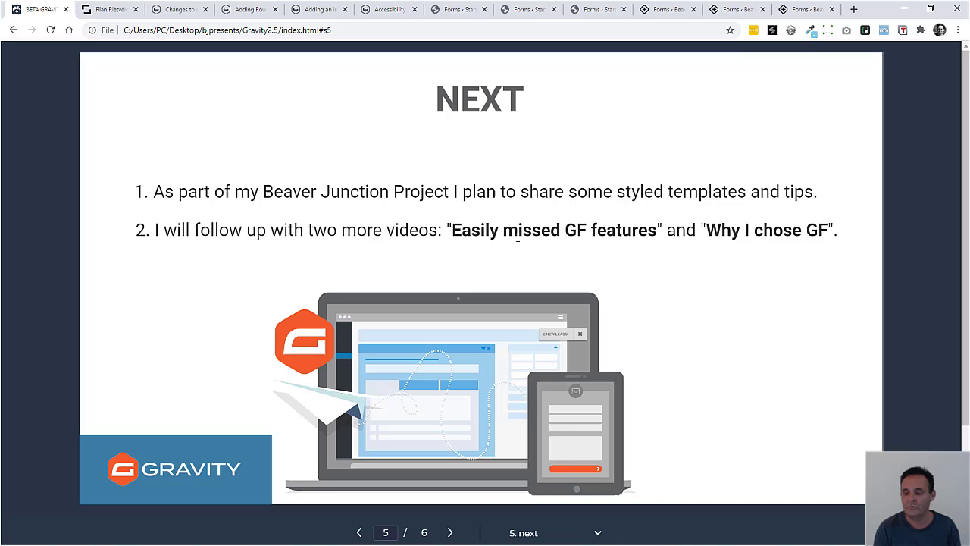
Advance to slide 6, showing the Black Friday licence prices
click(450, 533)
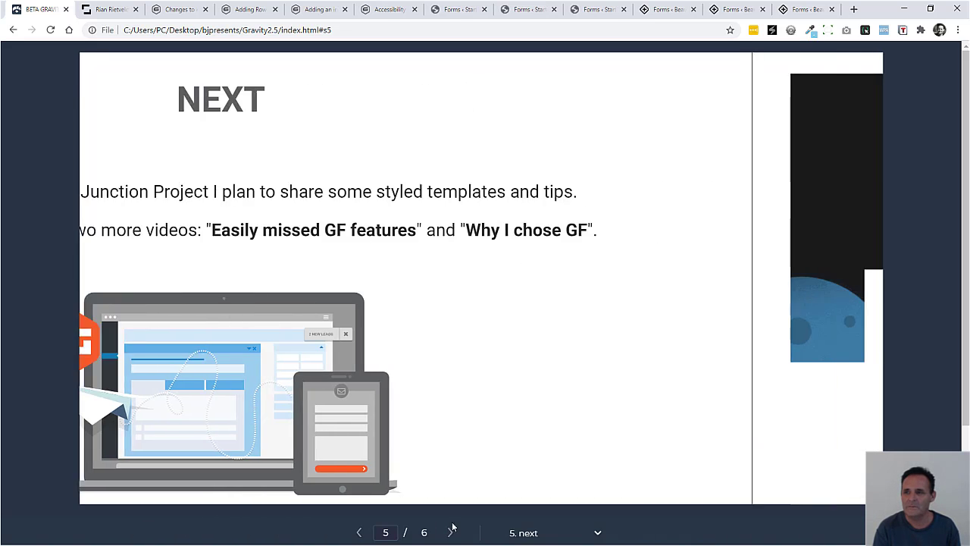